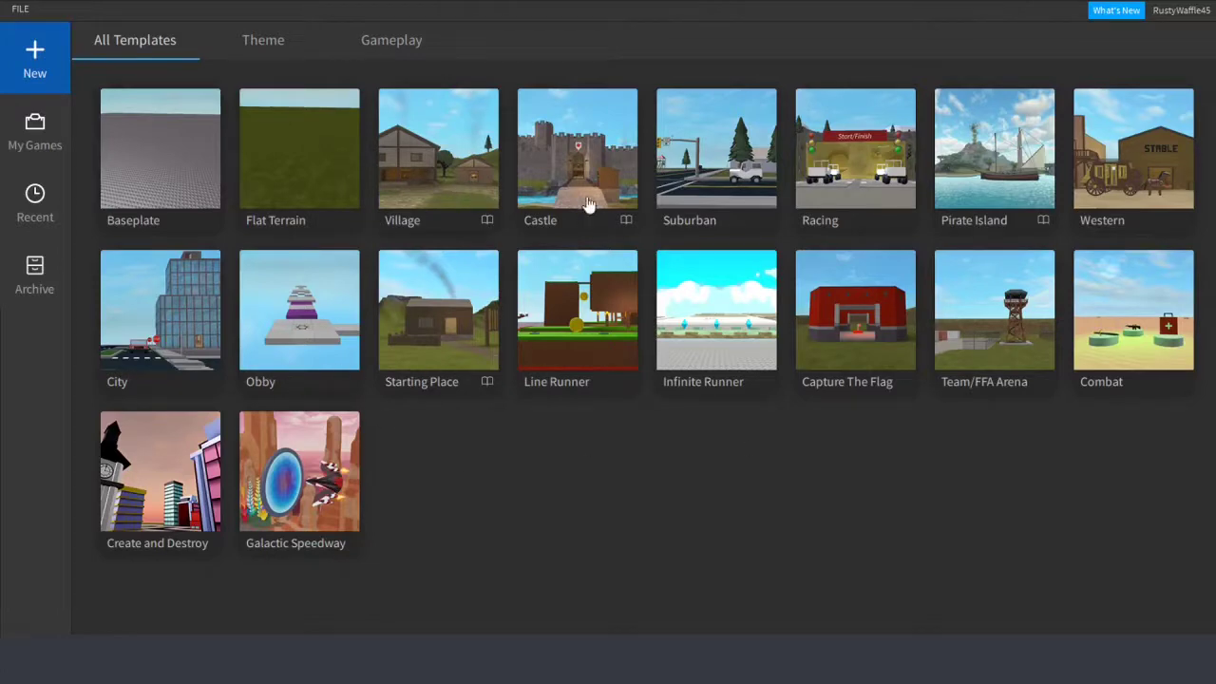
Browse the Gameplay and Theme template categories, ending on the full list of templates
click(444, 43)
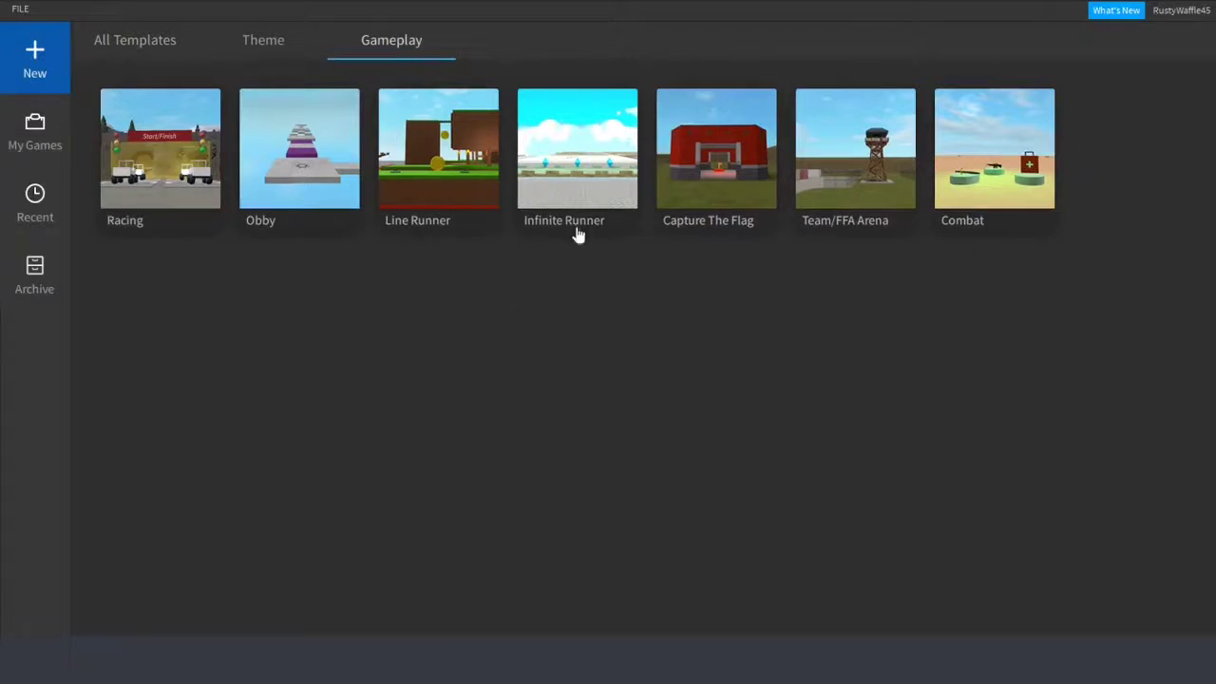
click(292, 57)
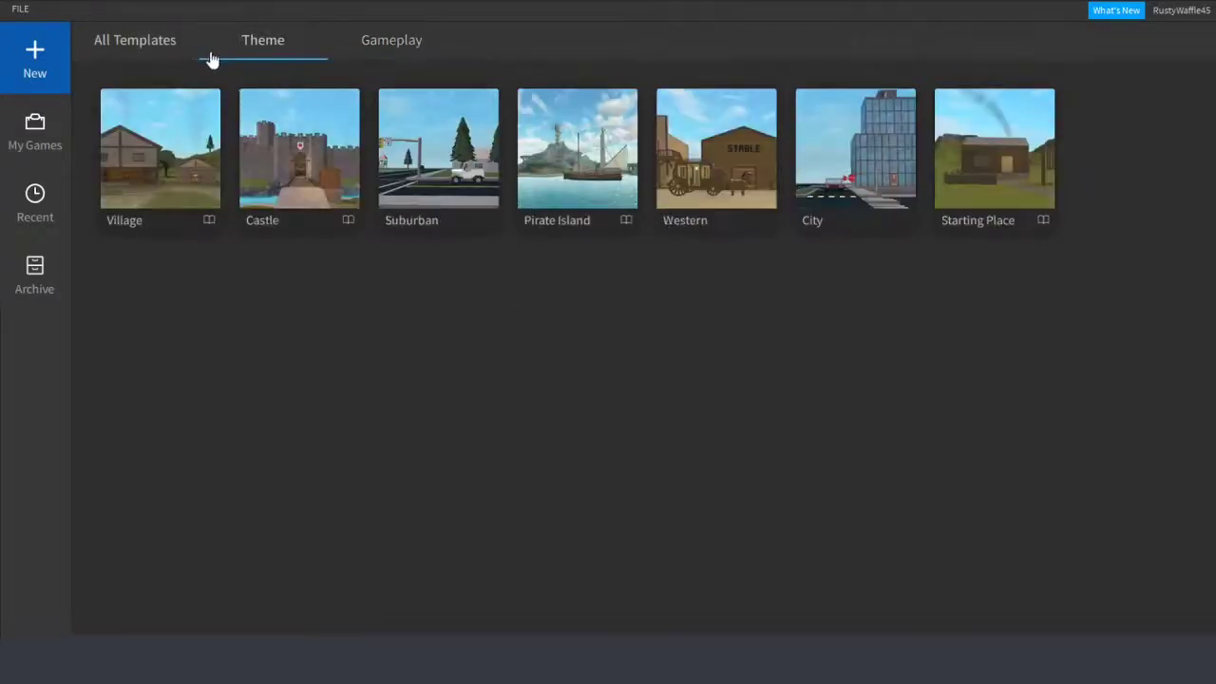
click(181, 49)
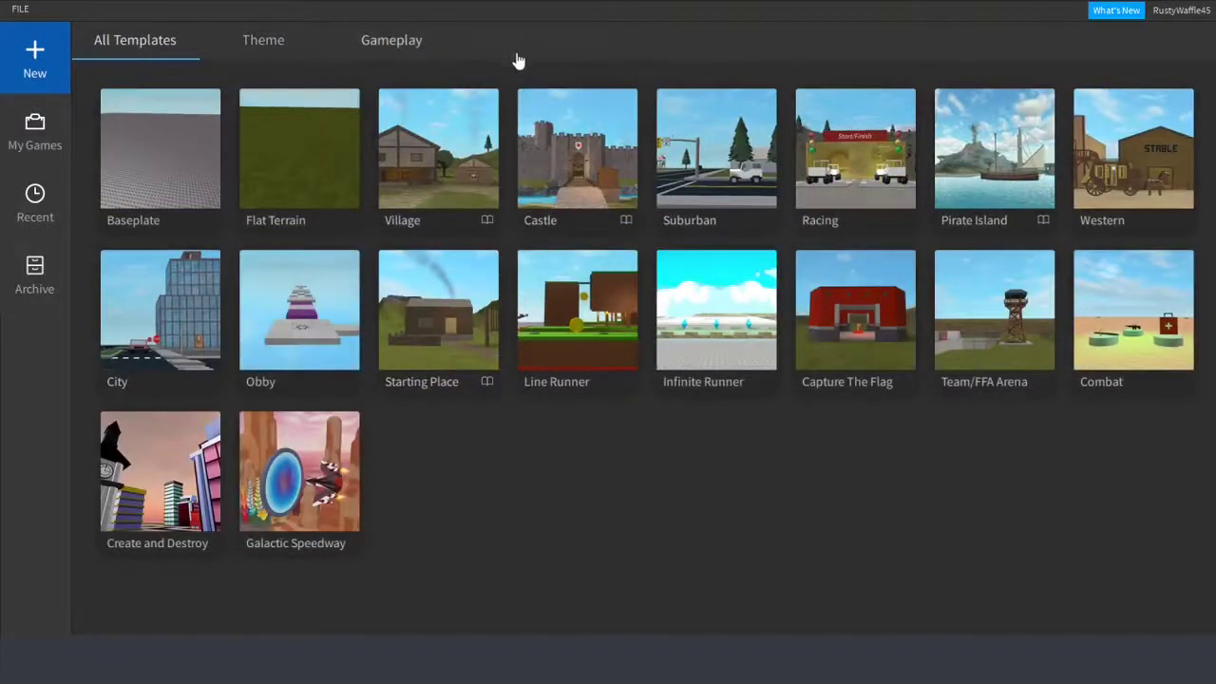
click(418, 45)
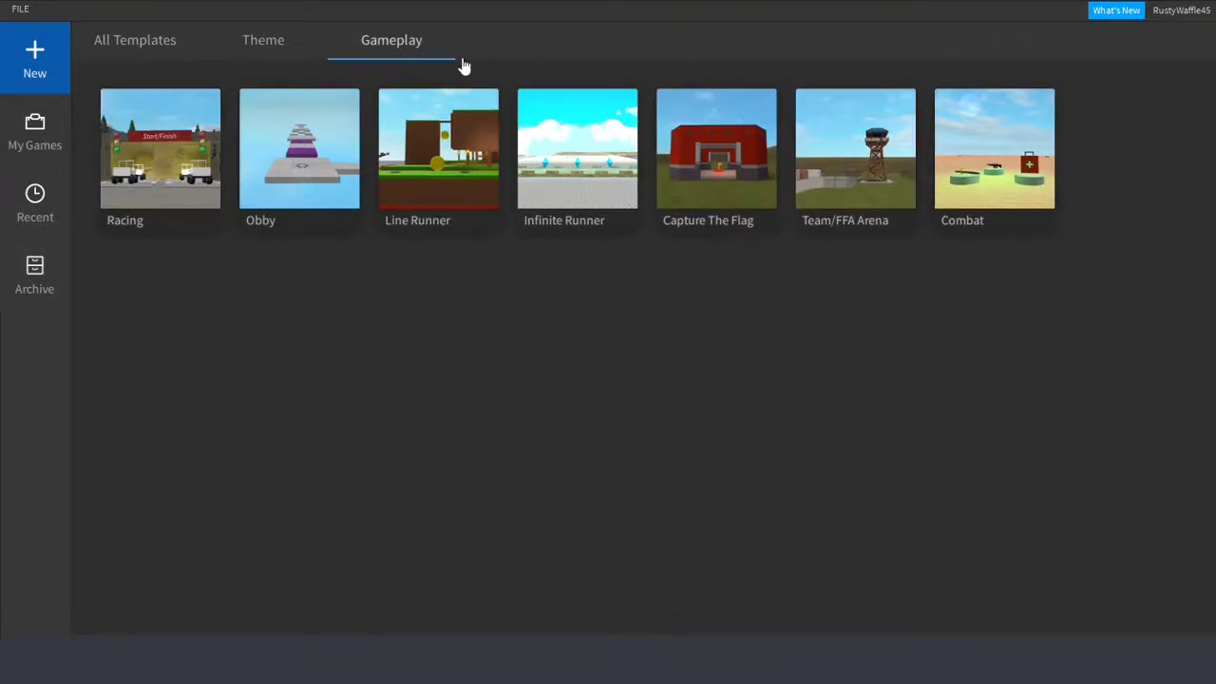
click(285, 50)
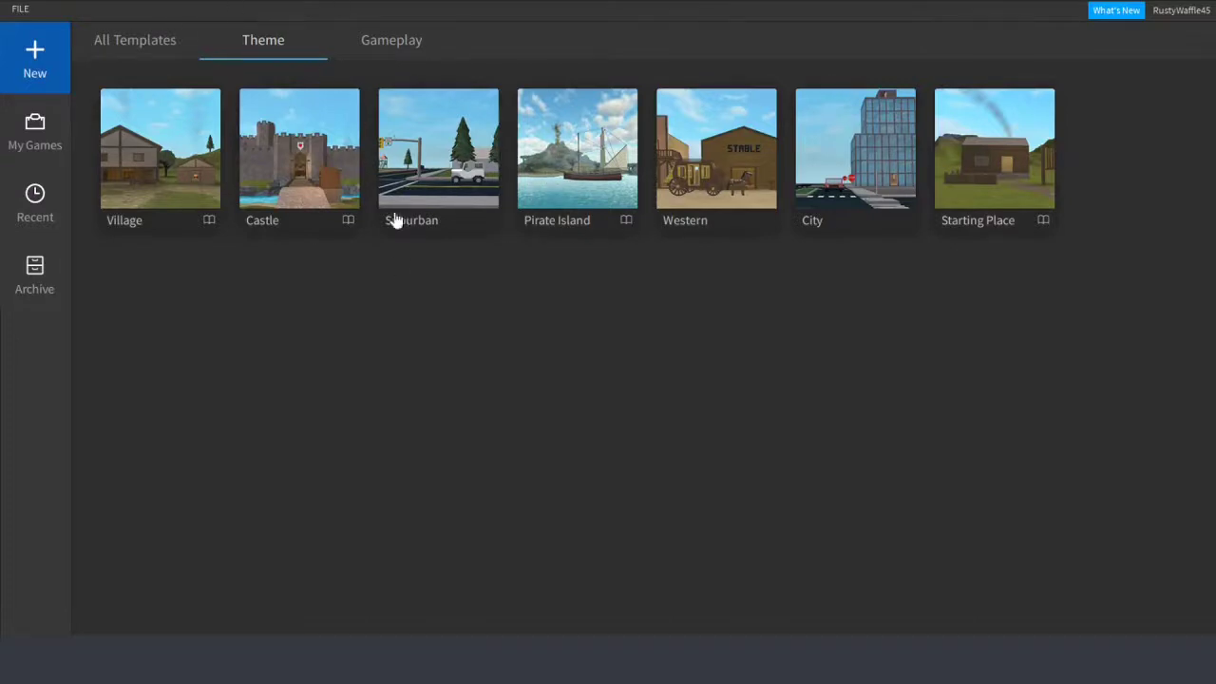
click(141, 52)
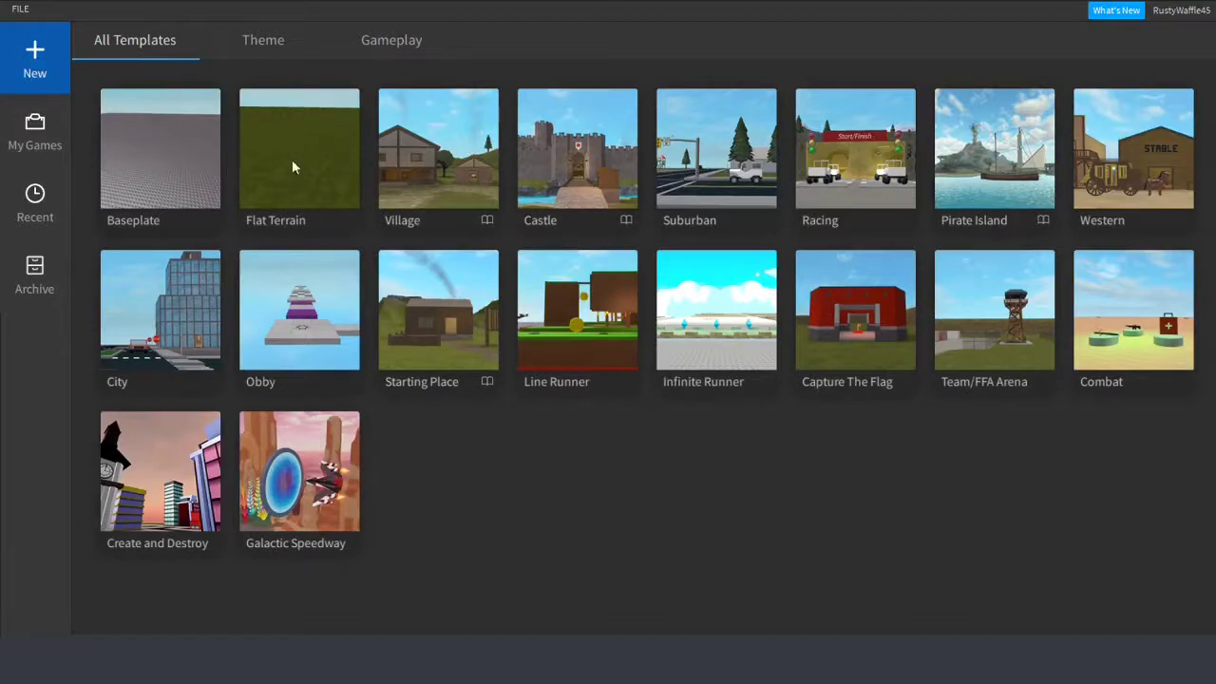
Create a new place from the Baseplate template
click(716, 260)
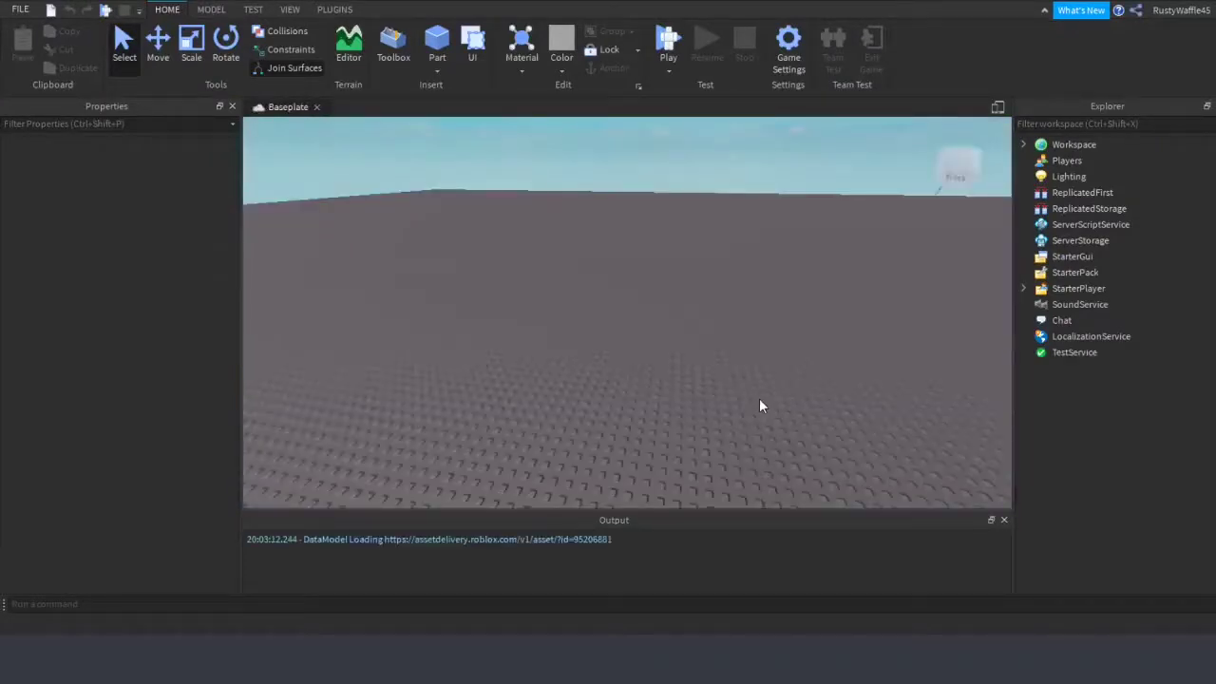
right_drag(868, 385, 867, 386)
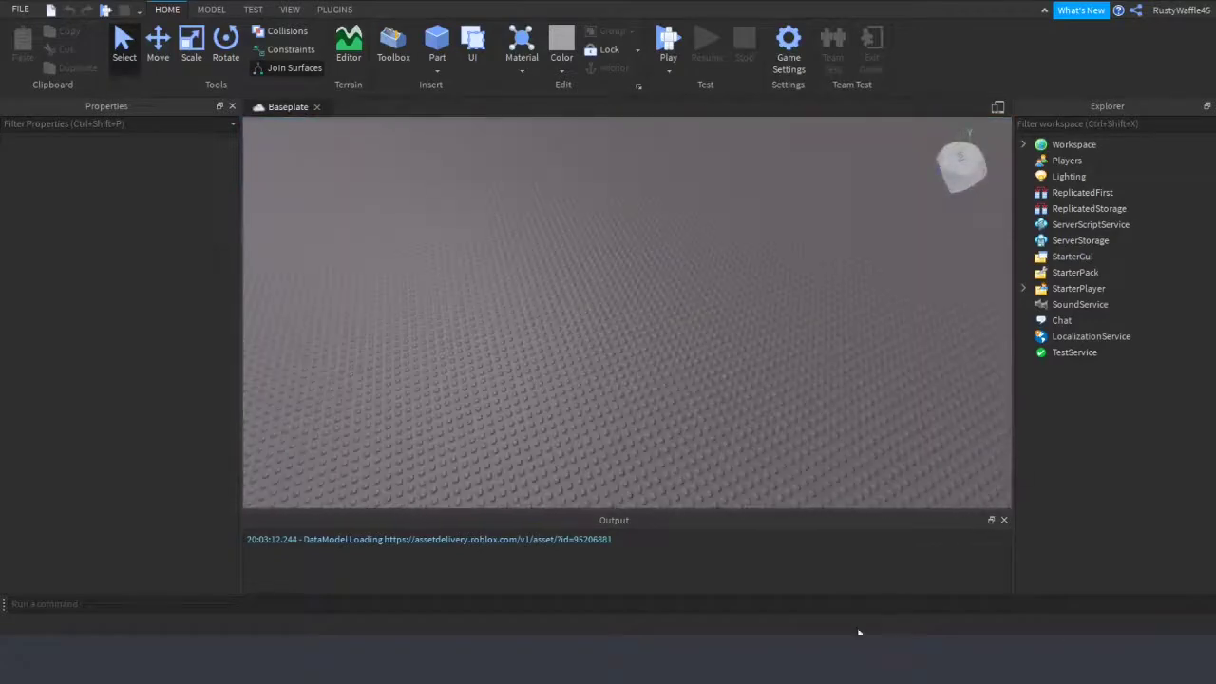
click(684, 561)
scroll(868, 320, up, 4)
right_drag(868, 320, 868, 319)
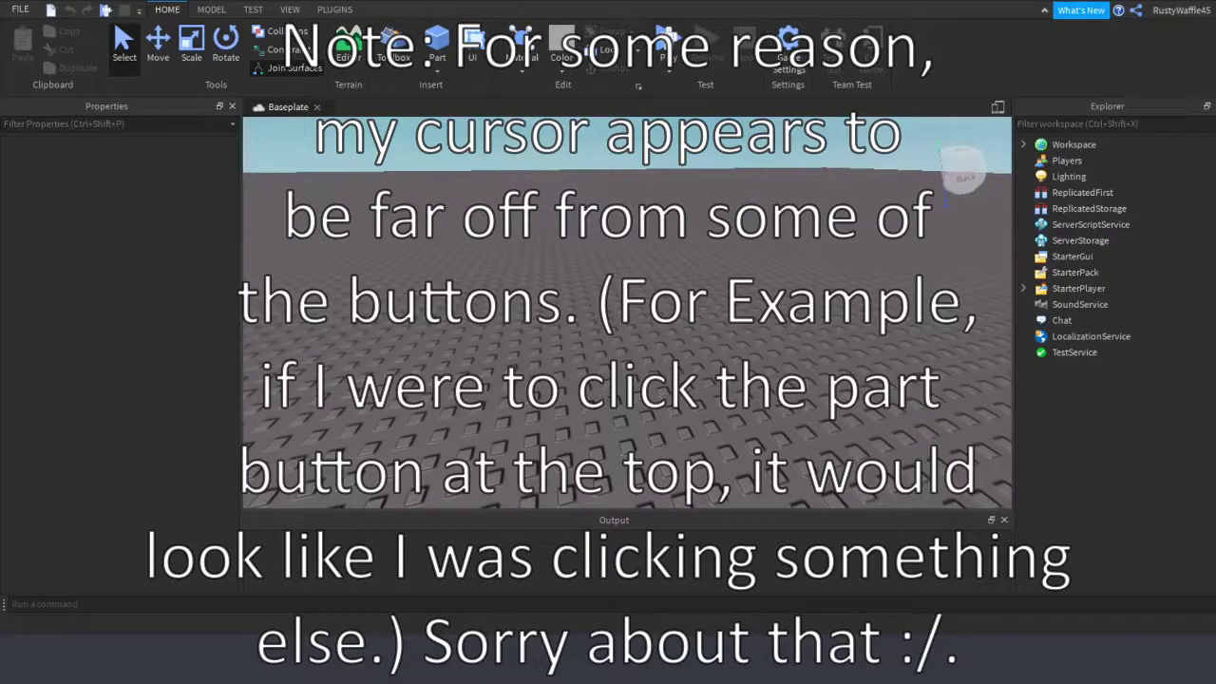
Dock the Properties window beneath the Explorer and close the Output window
drag(131, 106, 1173, 548)
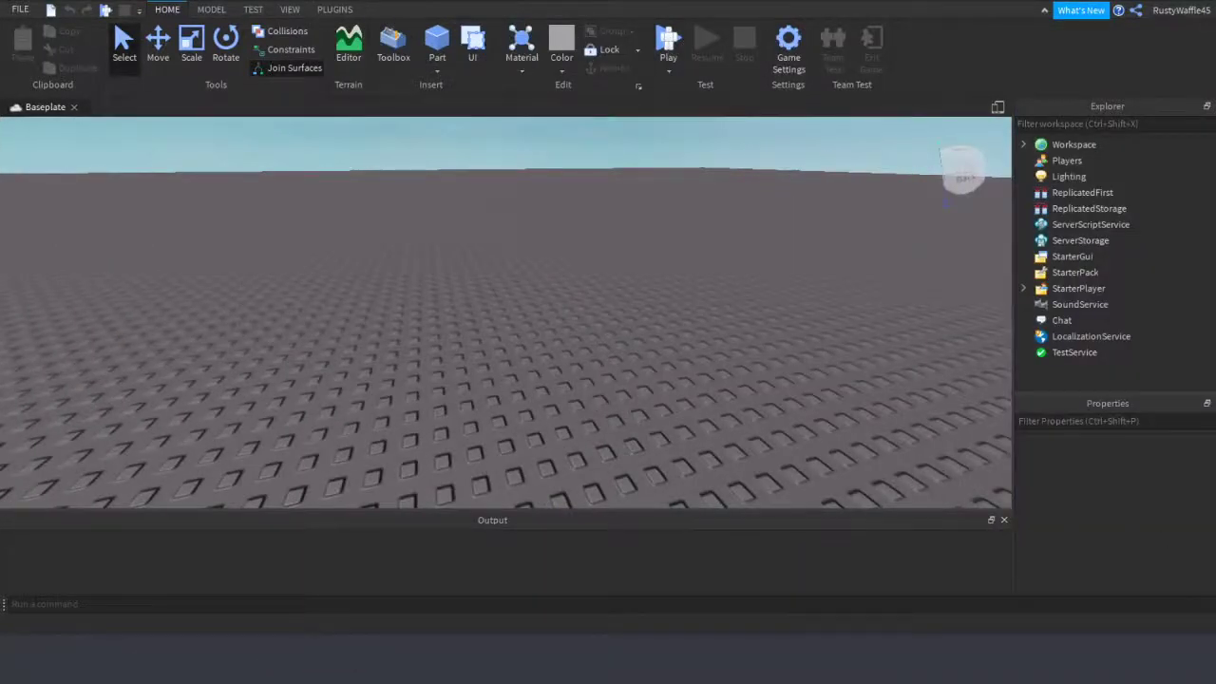
click(1003, 520)
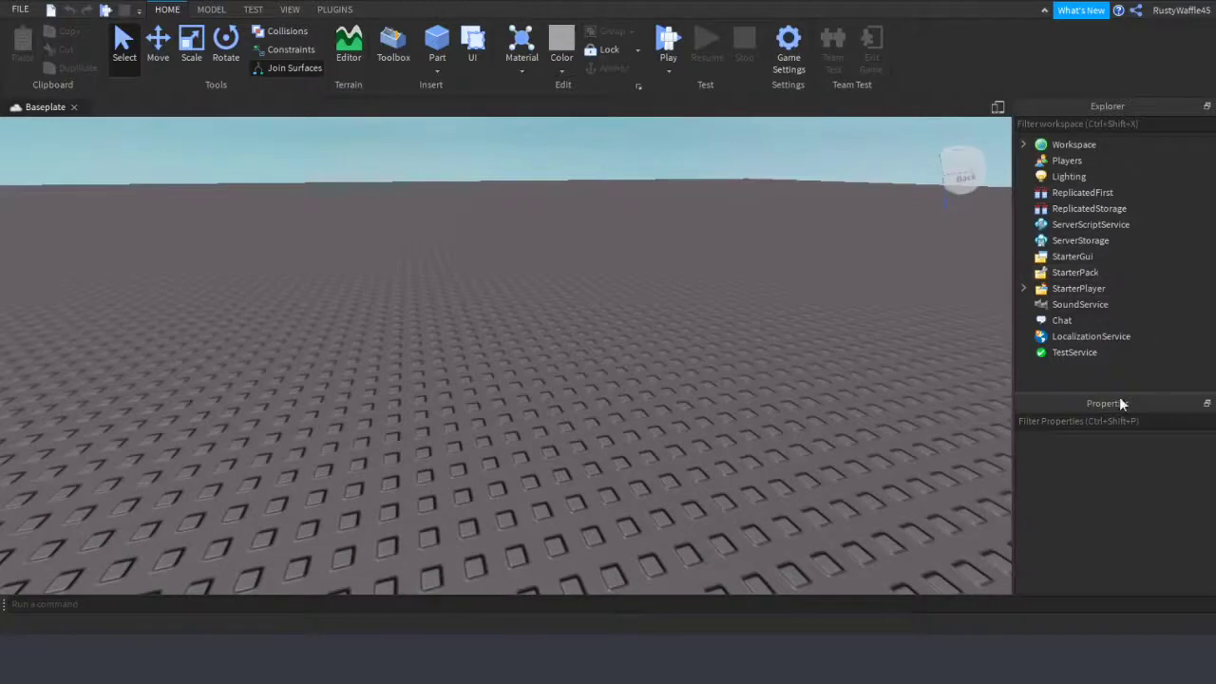
drag(1107, 106, 1100, 171)
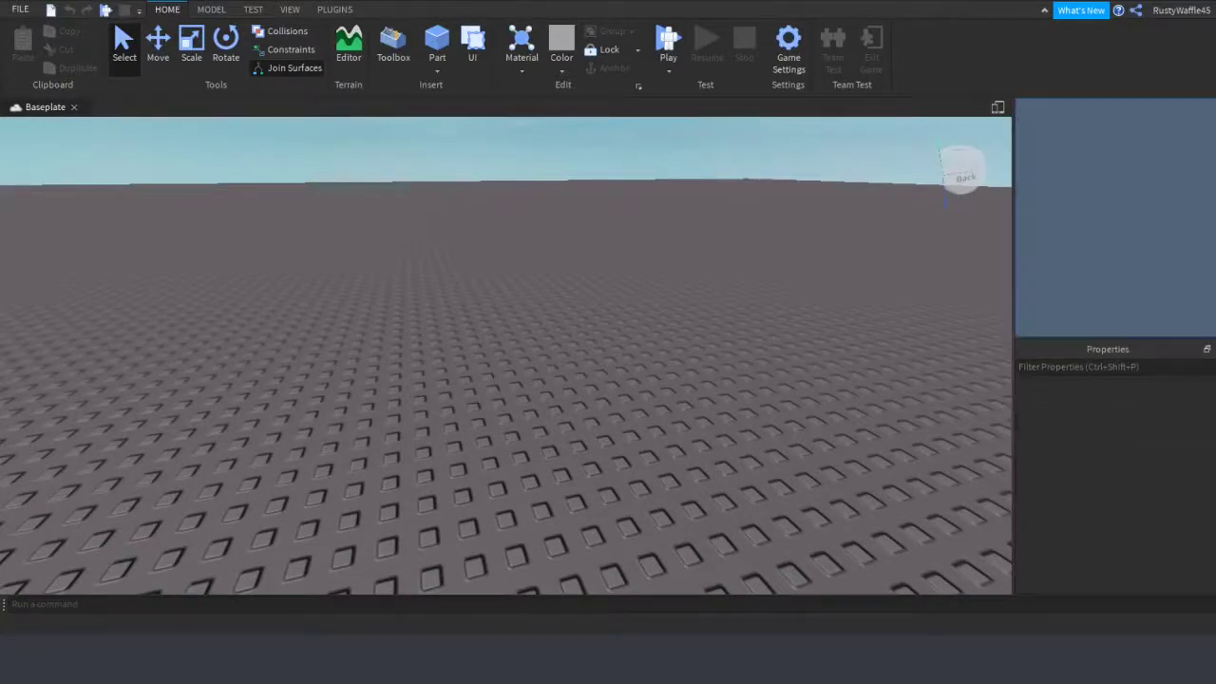
drag(1111, 219, 1112, 218)
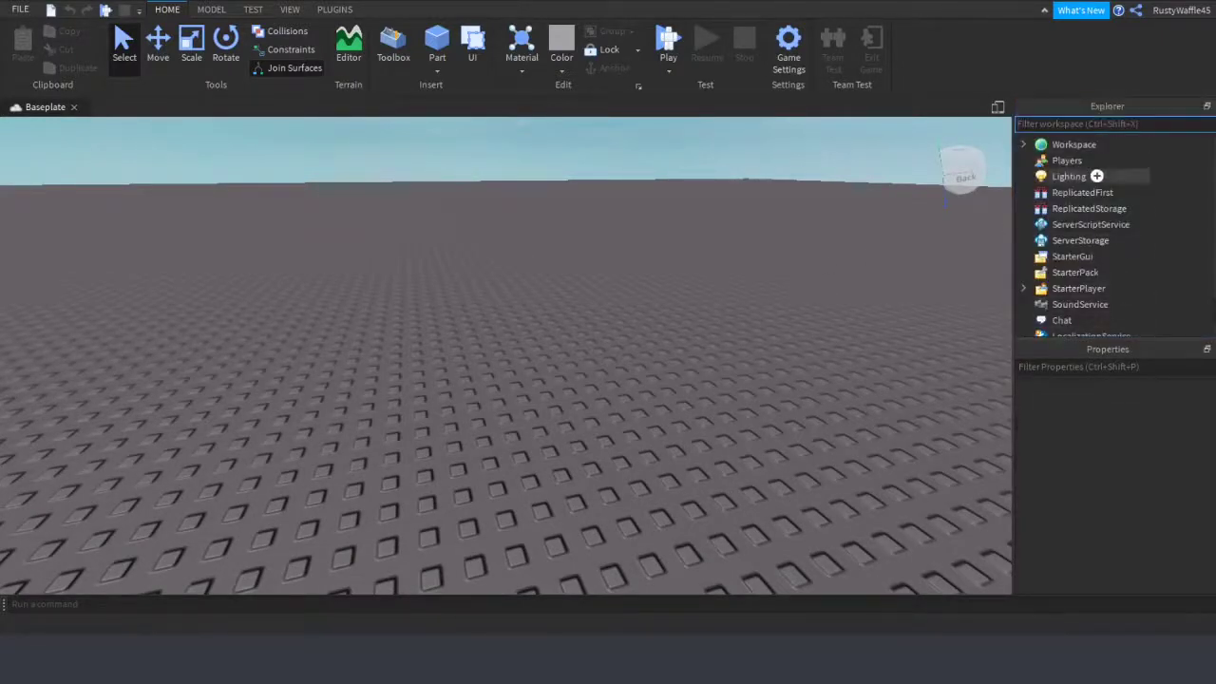
Examine the services listed in the Explorer, making its window slightly taller above Properties
scroll(1121, 193, down, 2)
scroll(1121, 193, up, 2)
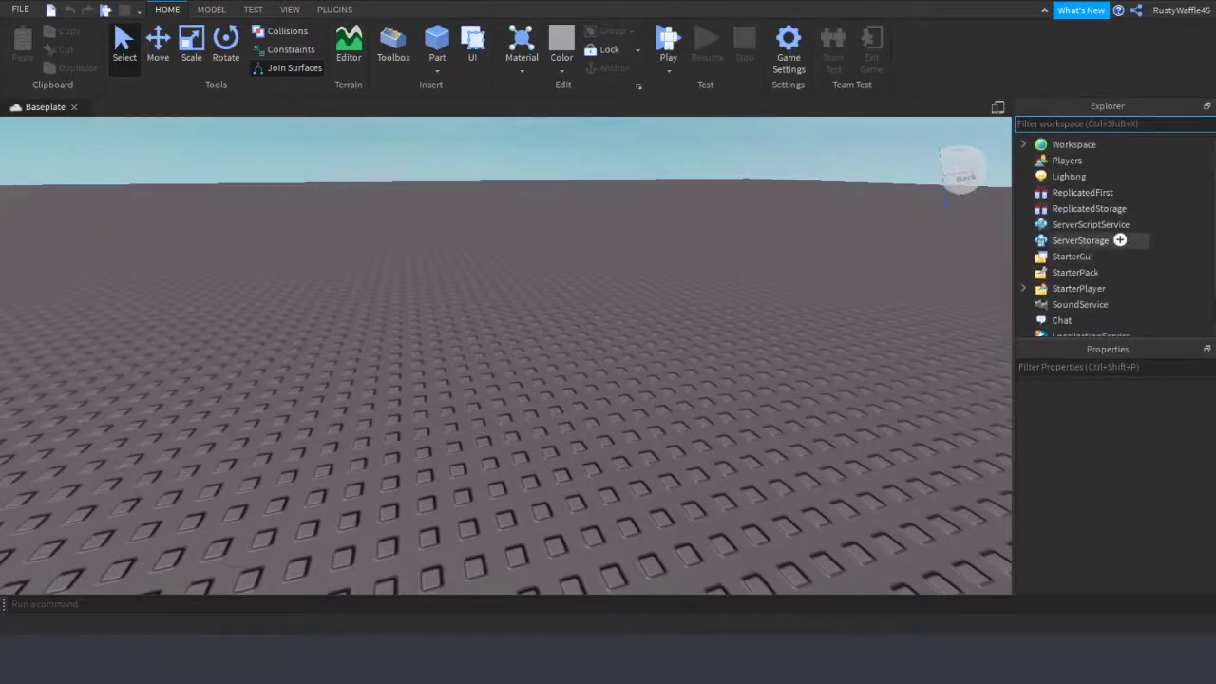
scroll(1083, 280, down, 1)
scroll(1111, 257, up, 1)
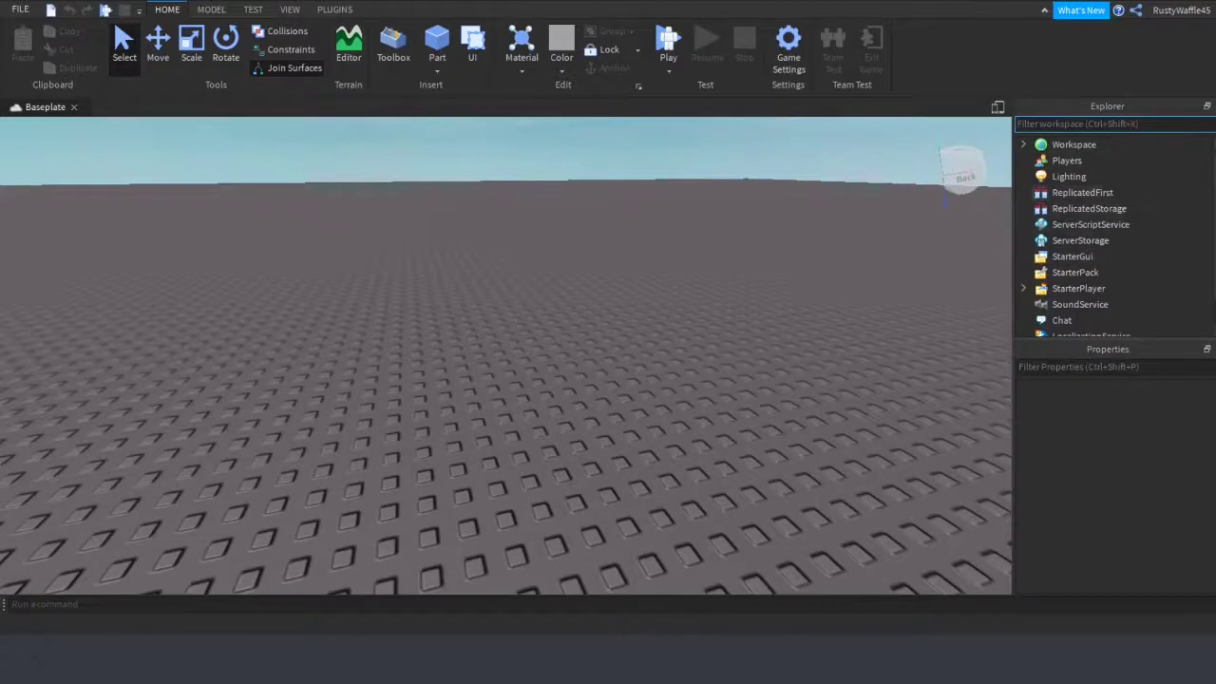
scroll(1108, 241, down, 1)
scroll(1109, 240, up, 1)
scroll(1092, 285, down, 1)
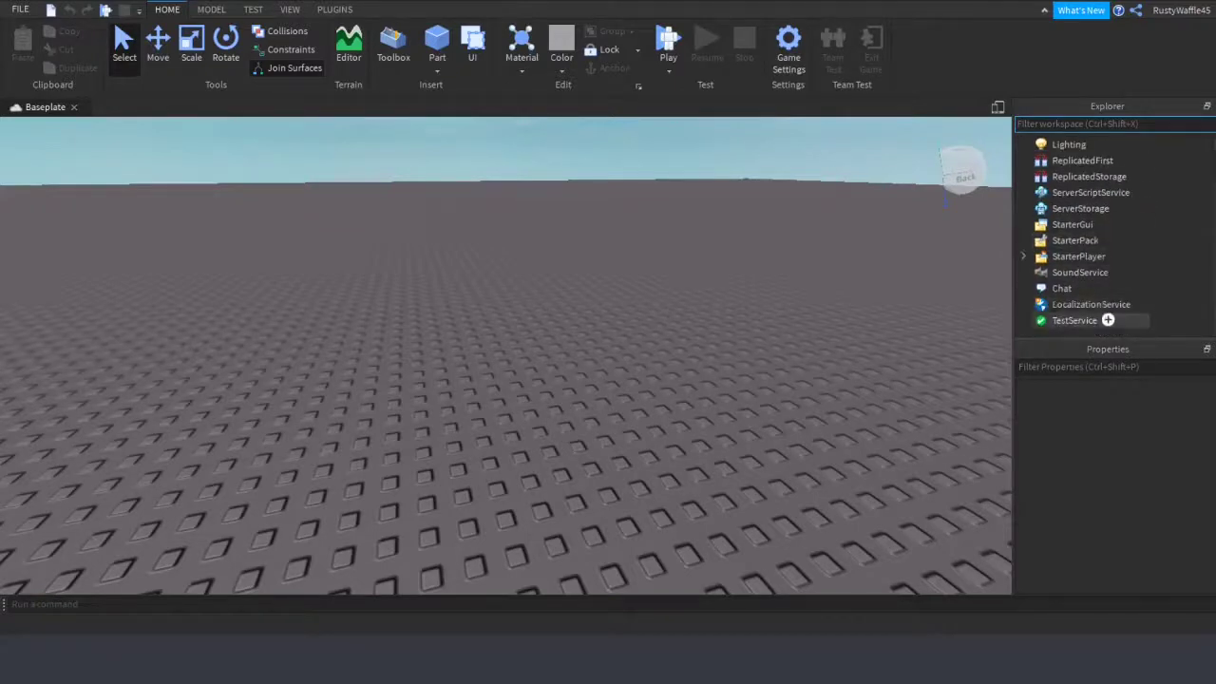
drag(1102, 339, 1102, 362)
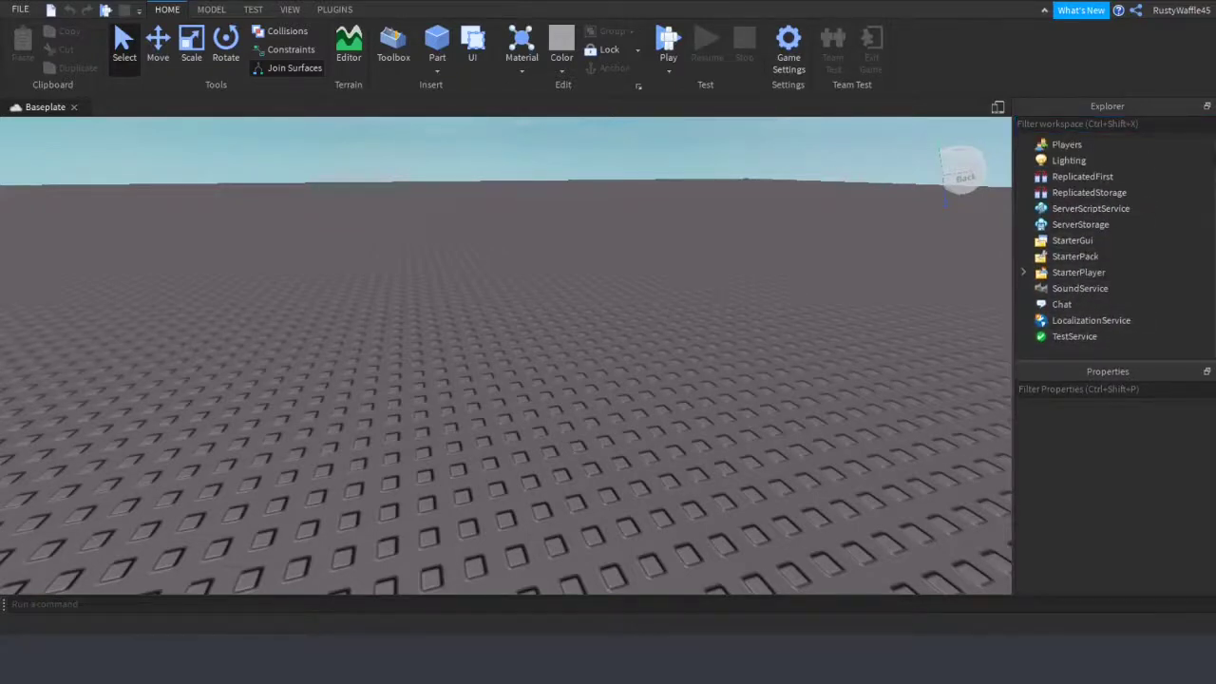
click(1102, 389)
click(1114, 410)
Dock the Properties window on the opposite side of the viewport from the Explorer and show the Output window again
click(290, 9)
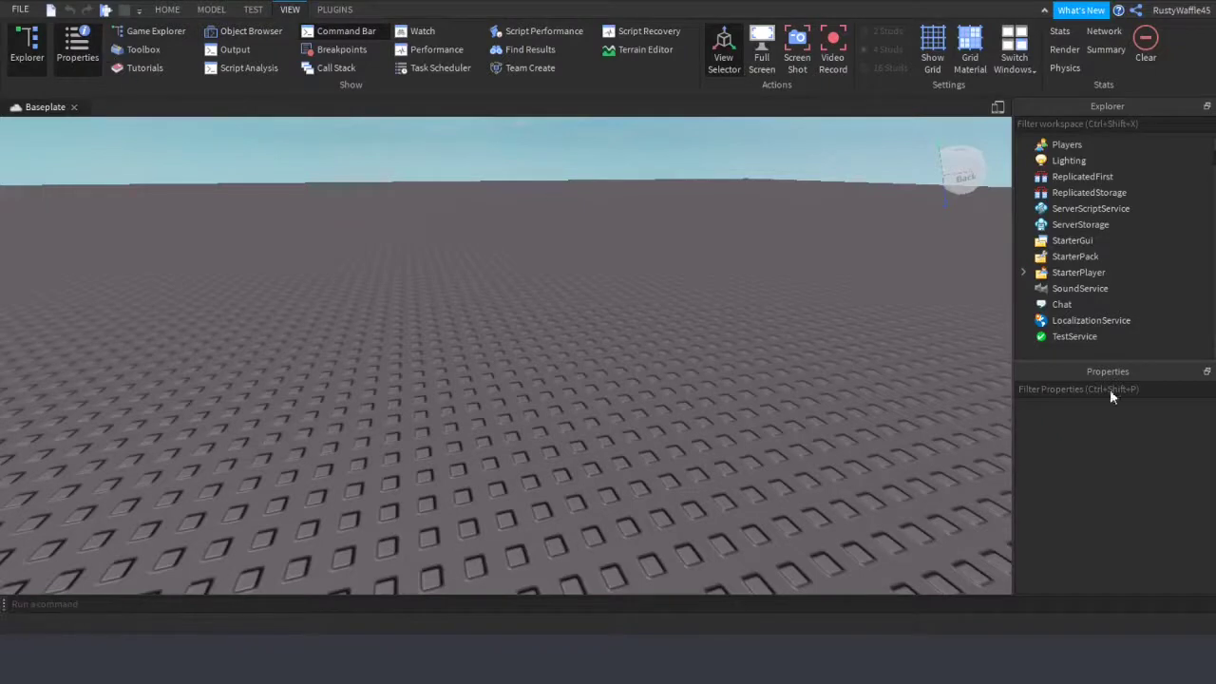
drag(1107, 371, 797, 478)
drag(183, 356, 29, 336)
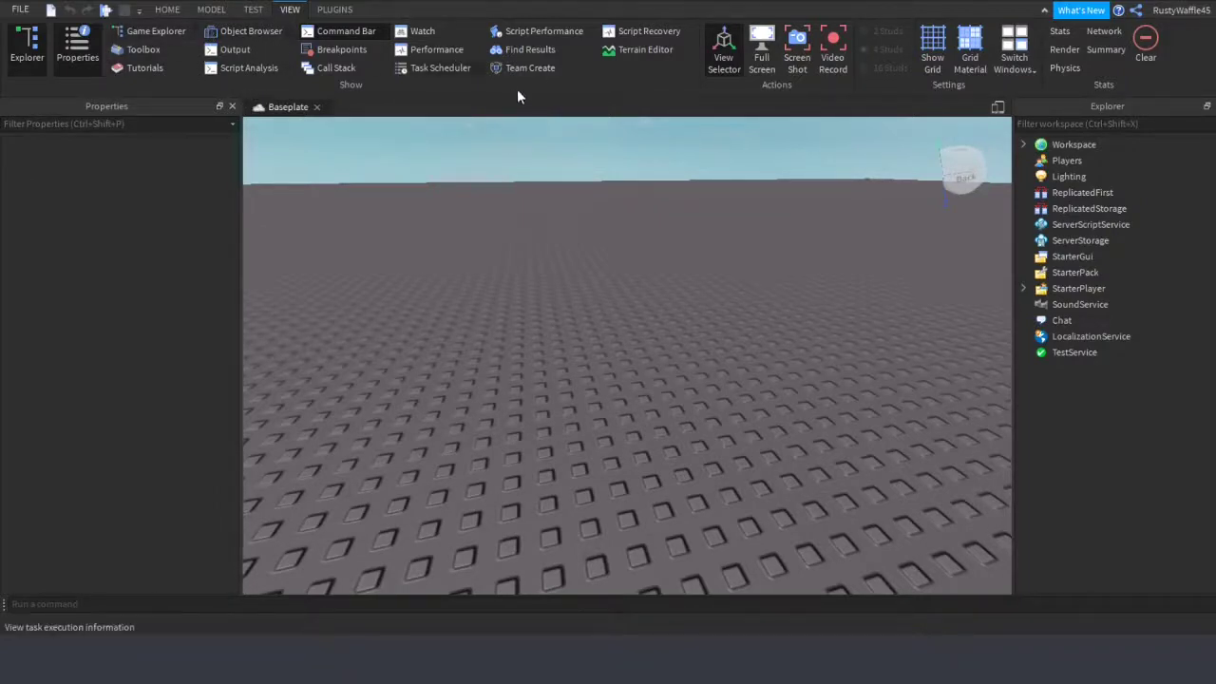
click(234, 49)
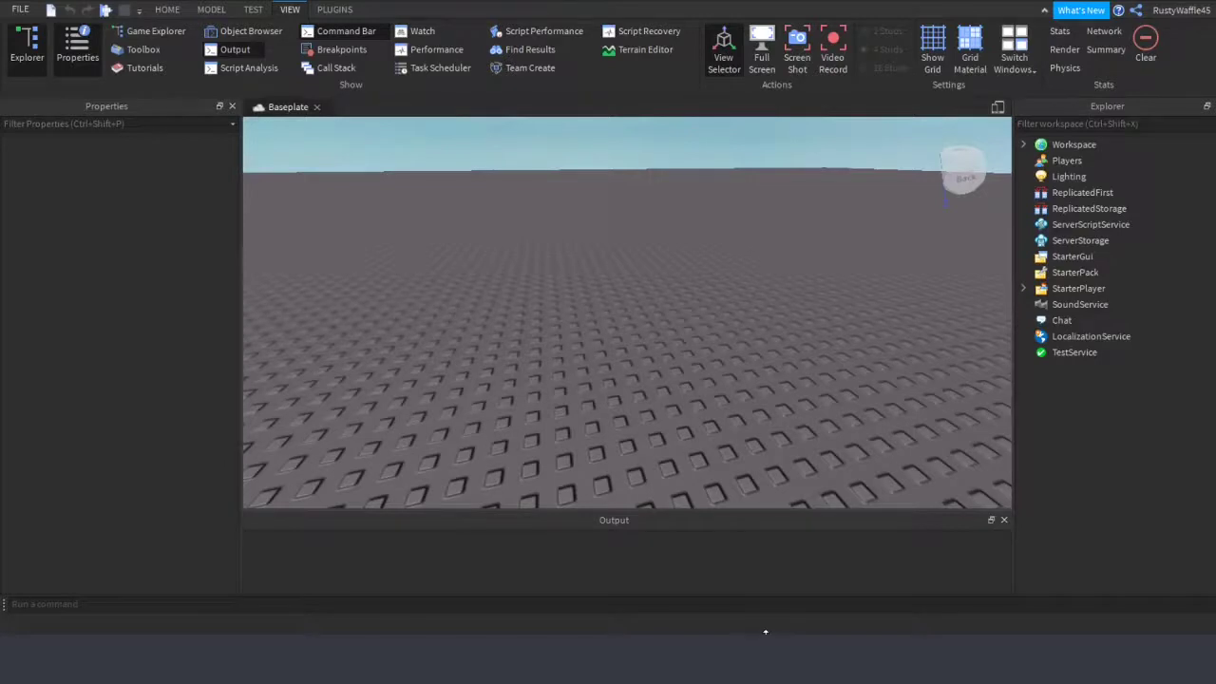
drag(766, 612, 783, 651)
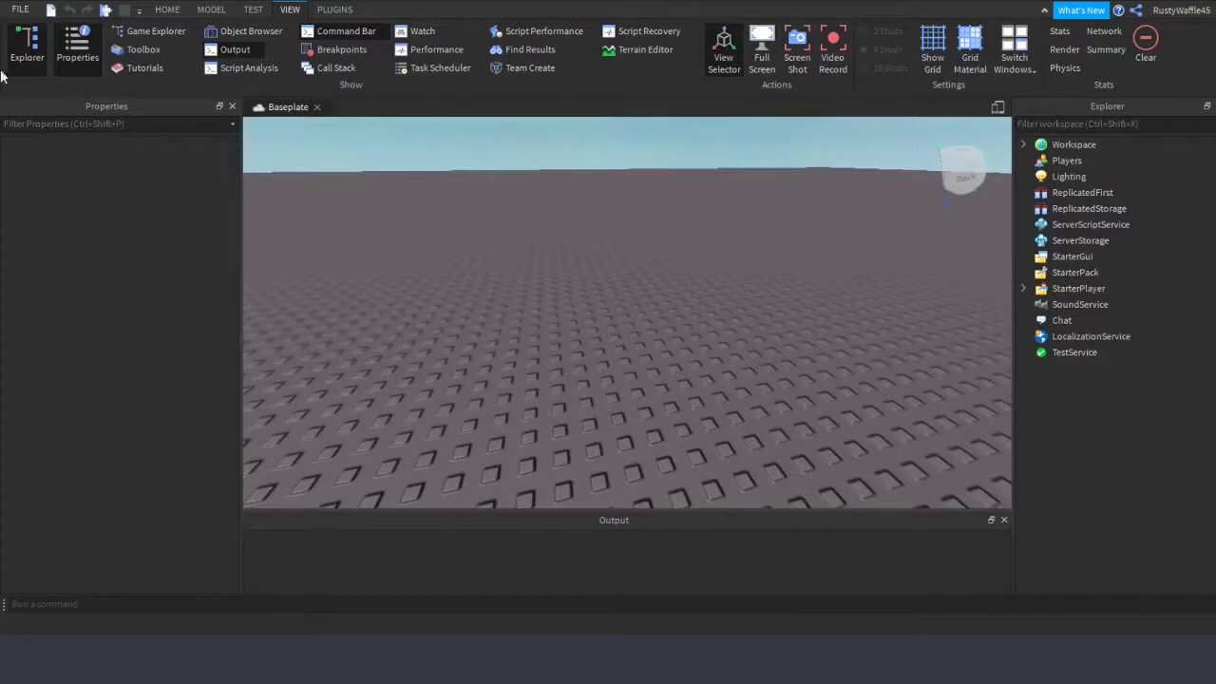
Try out camera navigation over the baseplate by rotating the view and moving forward, backward and sideways
click(173, 11)
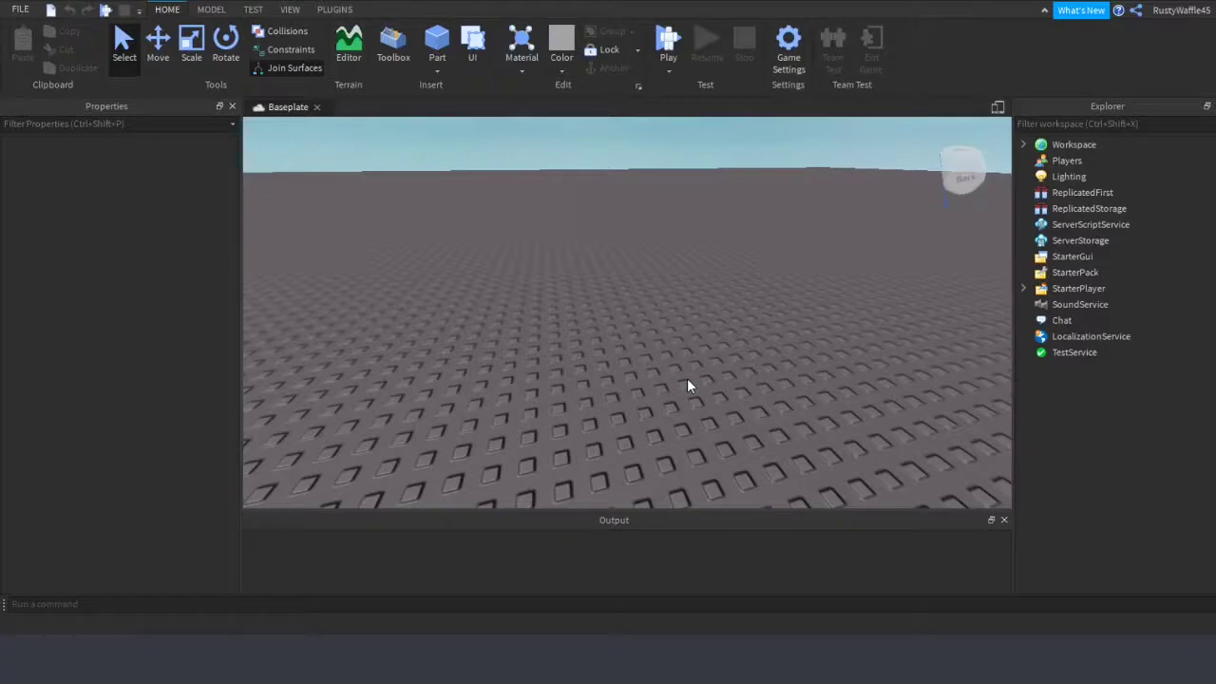
right_drag(687, 379, 745, 372)
right_drag(744, 371, 744, 371)
key(w)
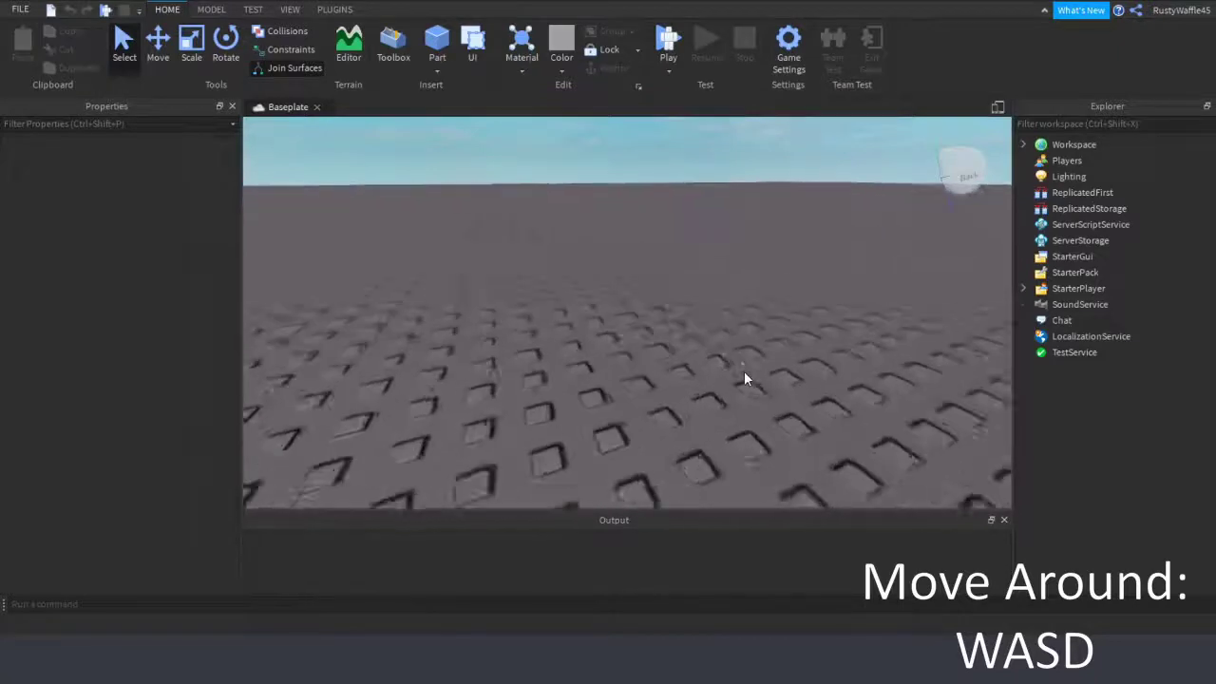
key(s)
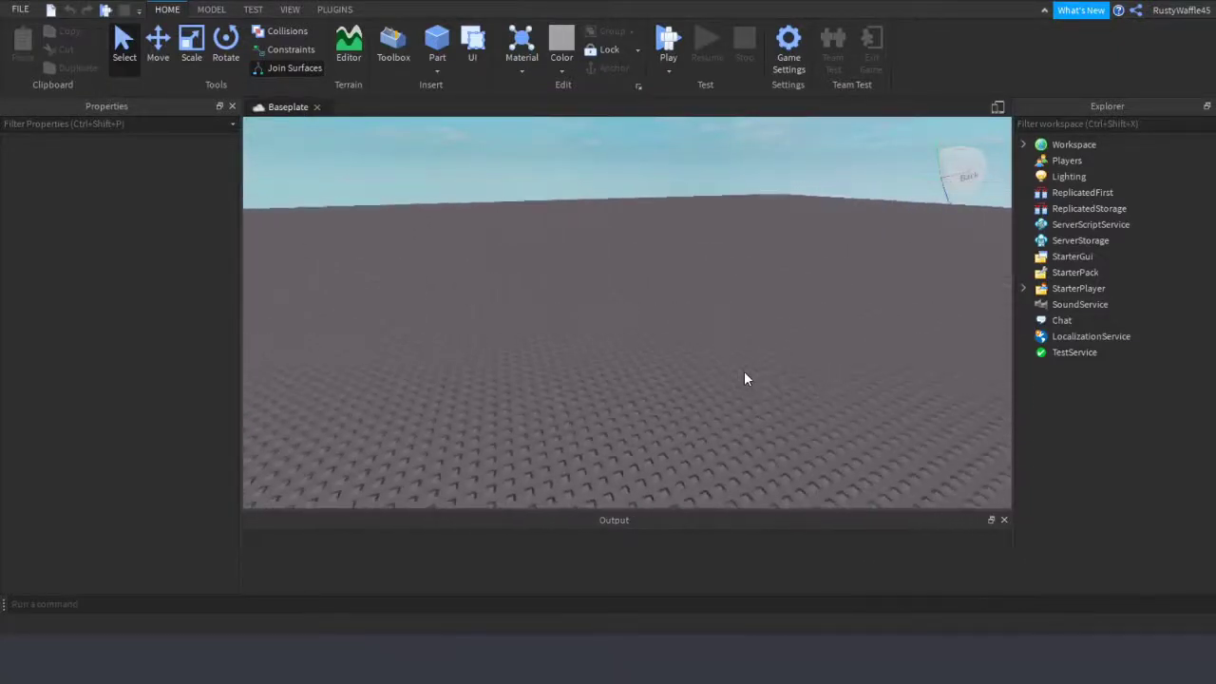
key(d)
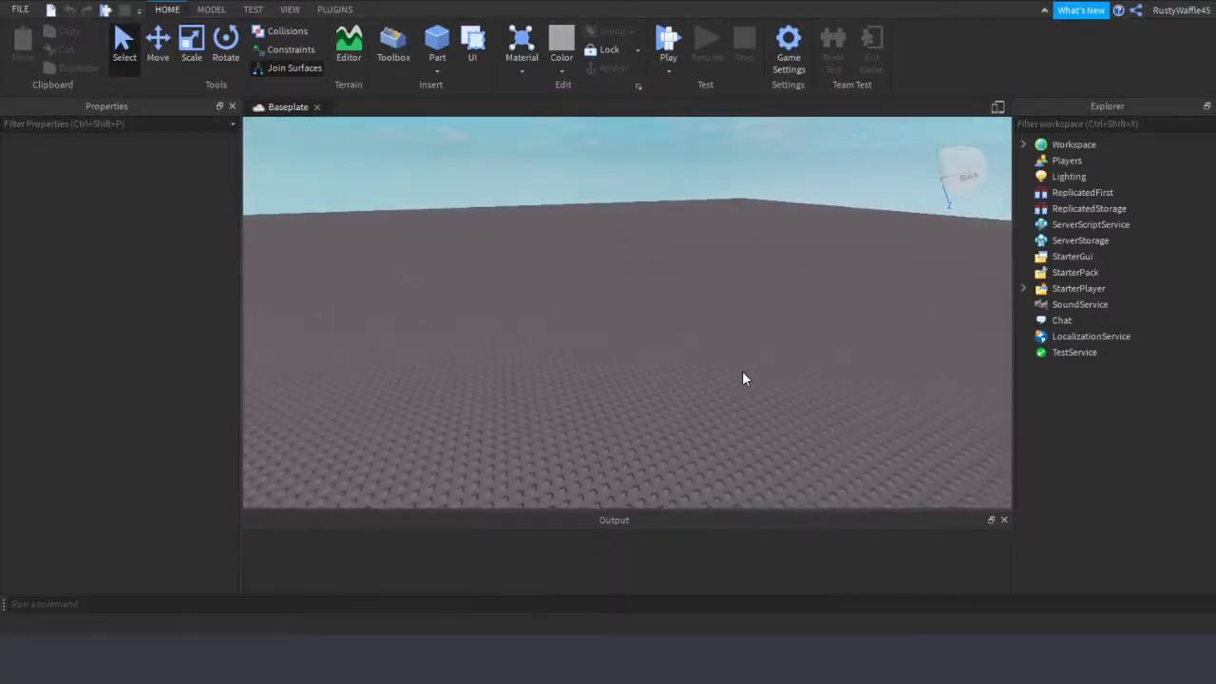
key(a)
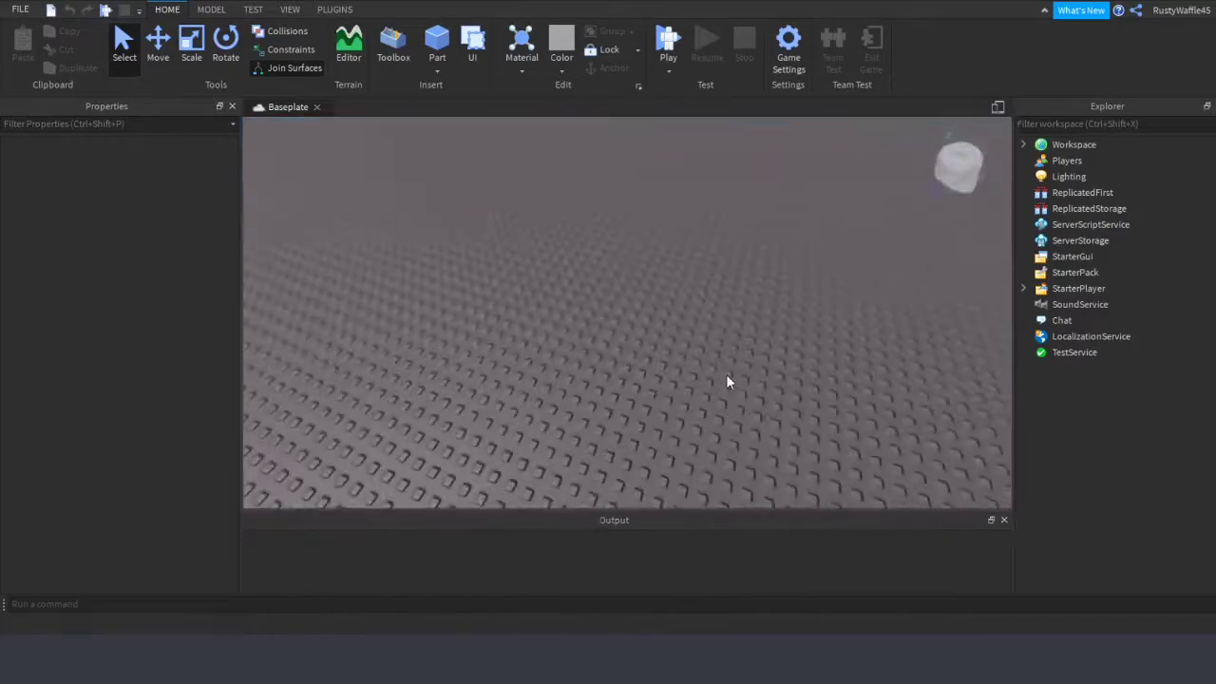